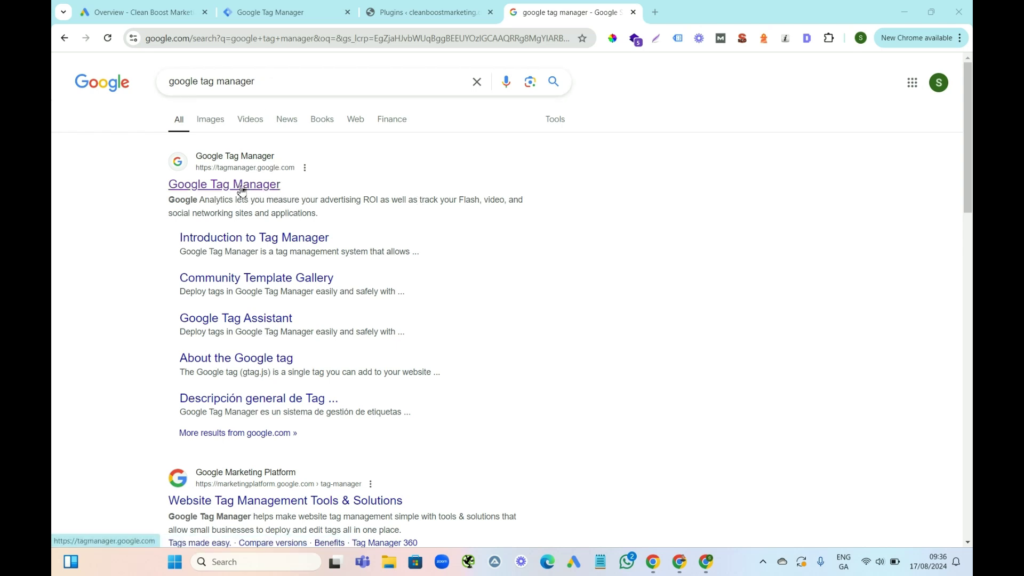
- Open Google Tag Manager's Create Account form, then bring back the WordPress Plugins page
click(246, 191)
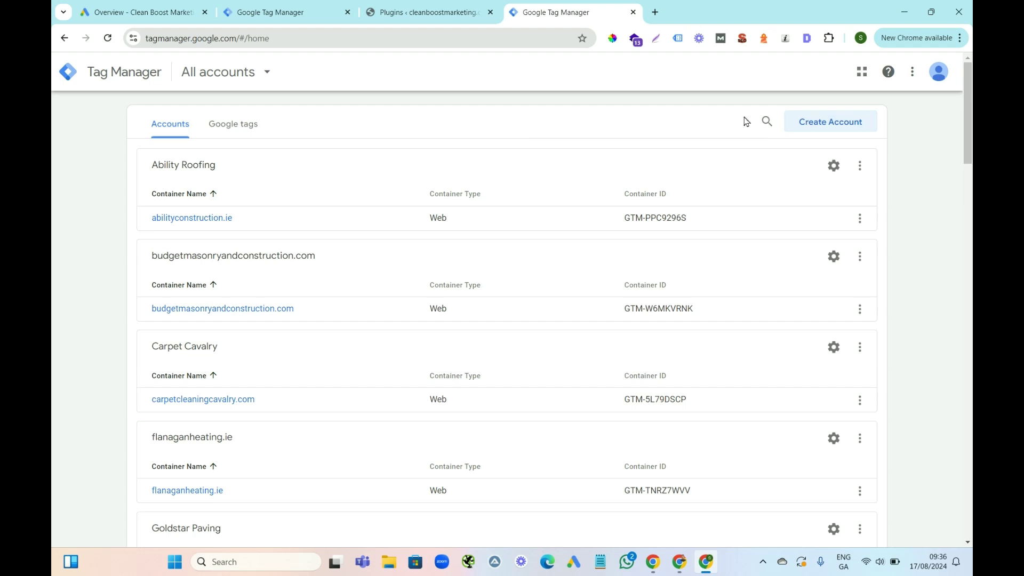
click(822, 124)
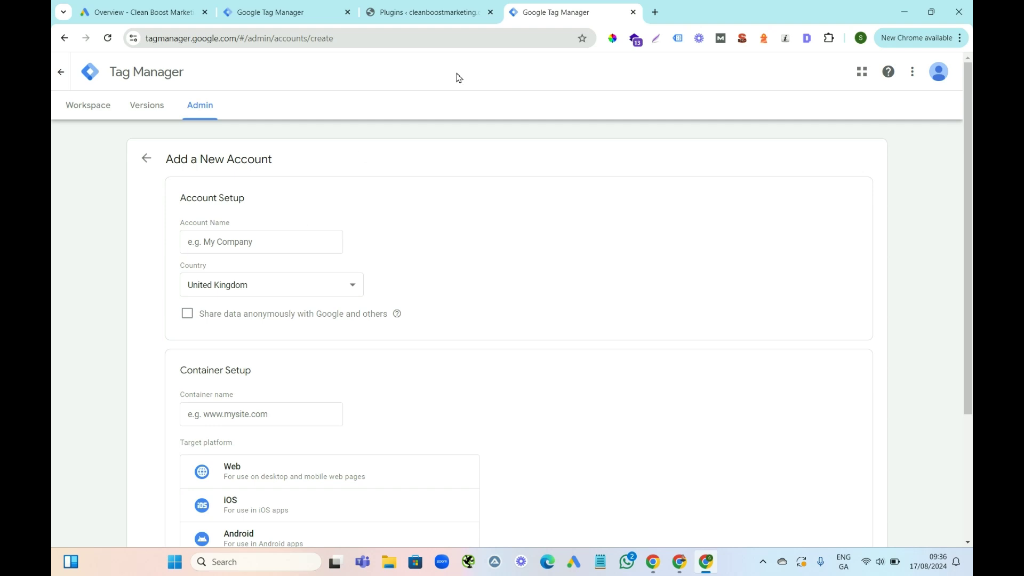
click(407, 11)
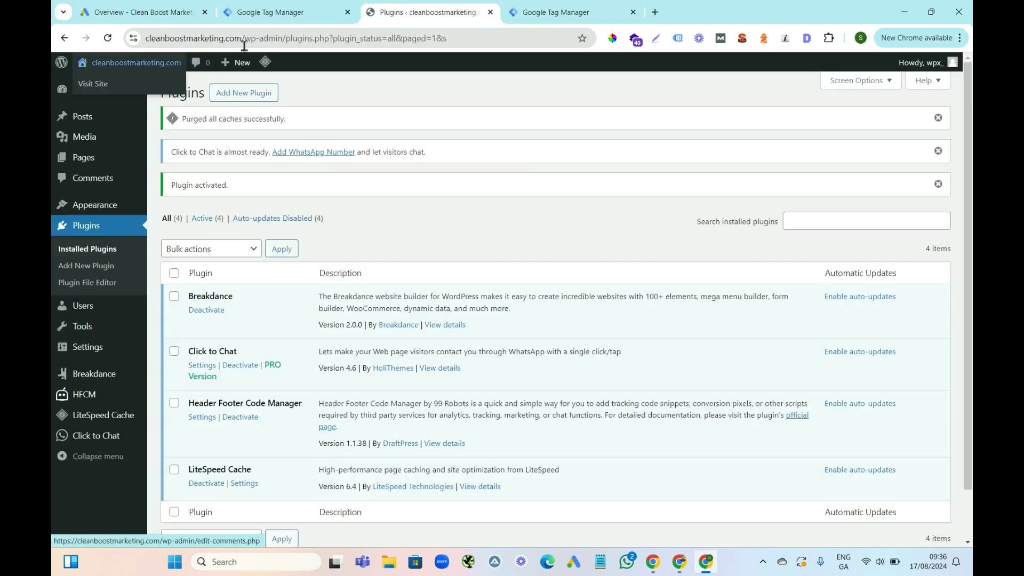
- Copy the site's domain from the WordPress address bar and go back to the Tag Manager form
drag(243, 40, 269, 40)
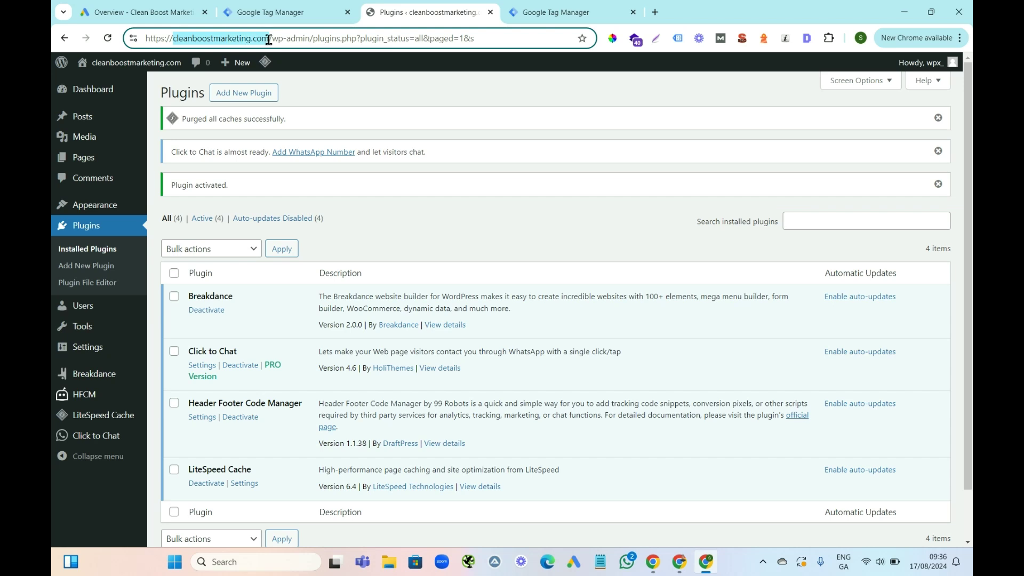
right_click(258, 43)
click(296, 149)
click(519, 14)
- Enter cleanboostmarketing.com as account and container name, with country Ireland and platform Web
click(233, 243)
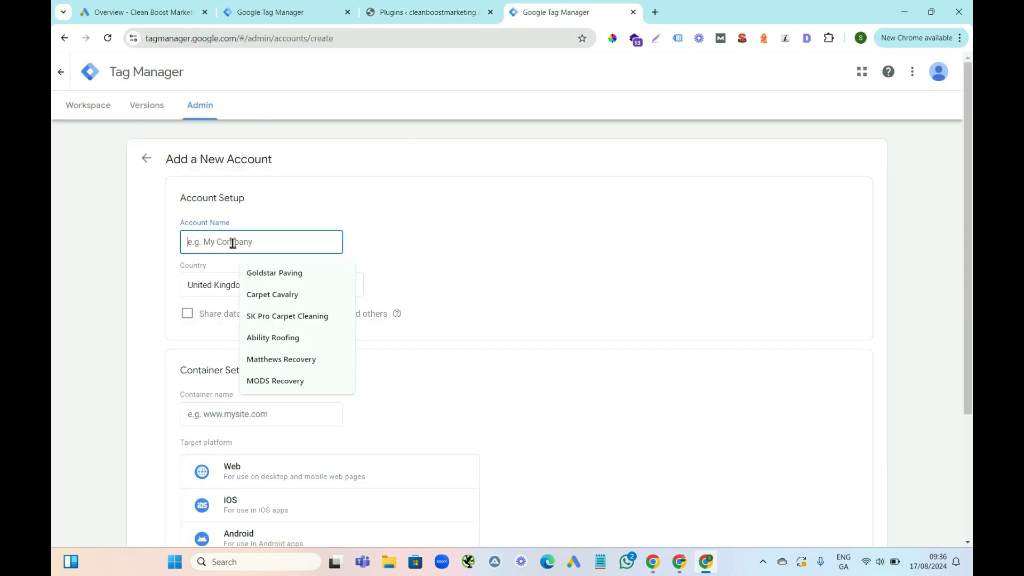
key(ctrl+v)
click(304, 285)
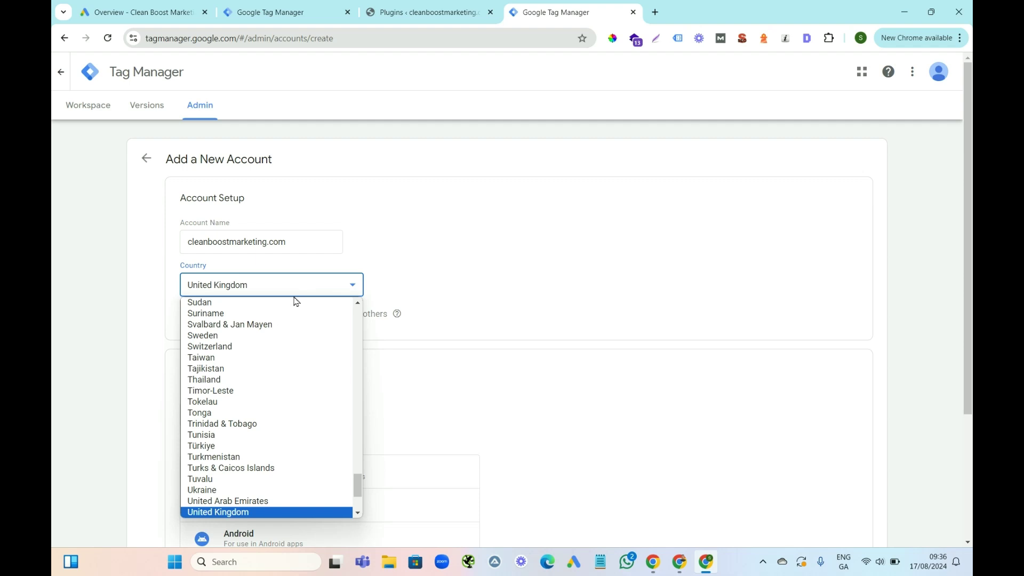
text(ire)
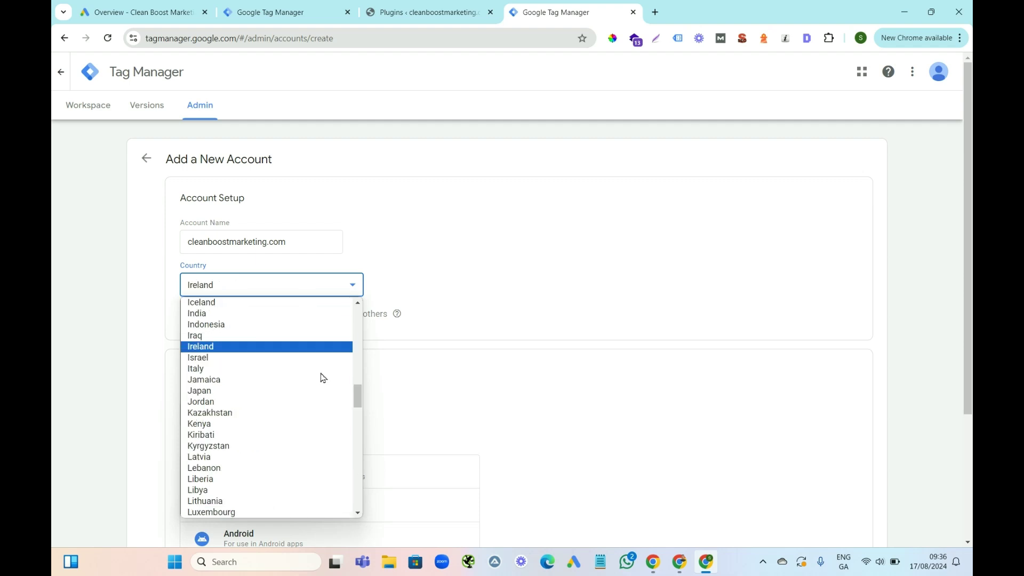
click(200, 348)
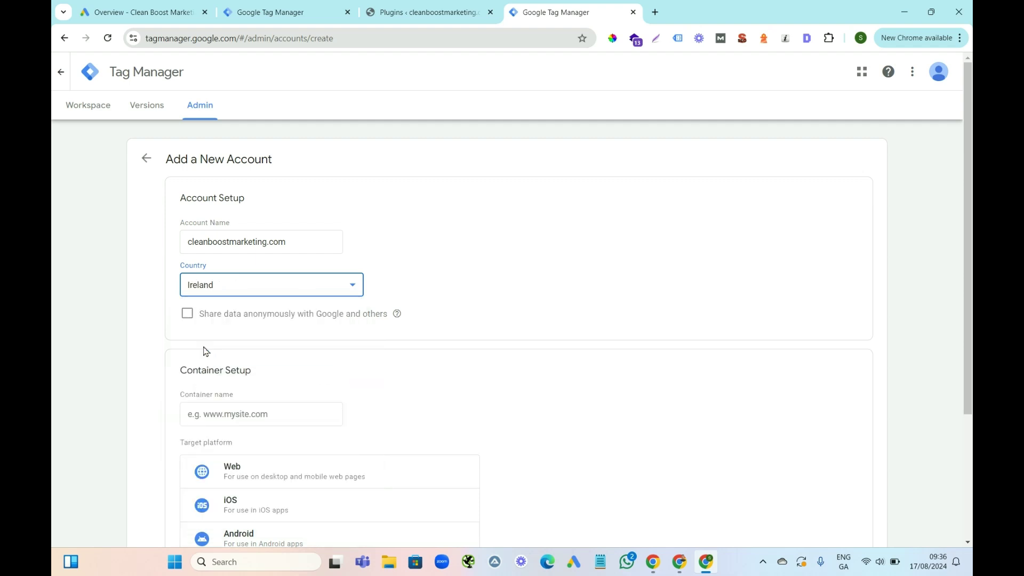
click(238, 415)
key(ctrl+v)
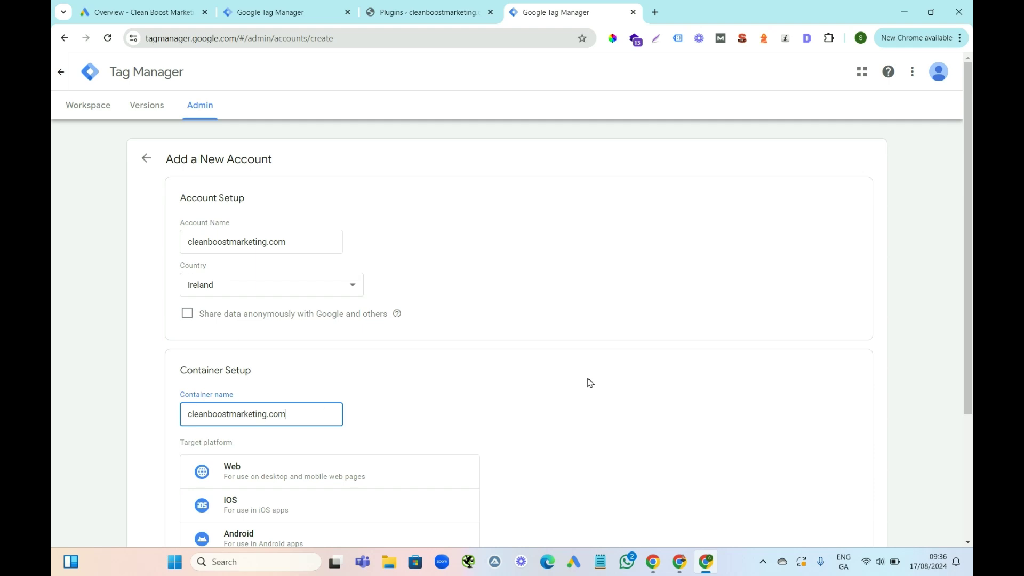
scroll(465, 256, down, 2)
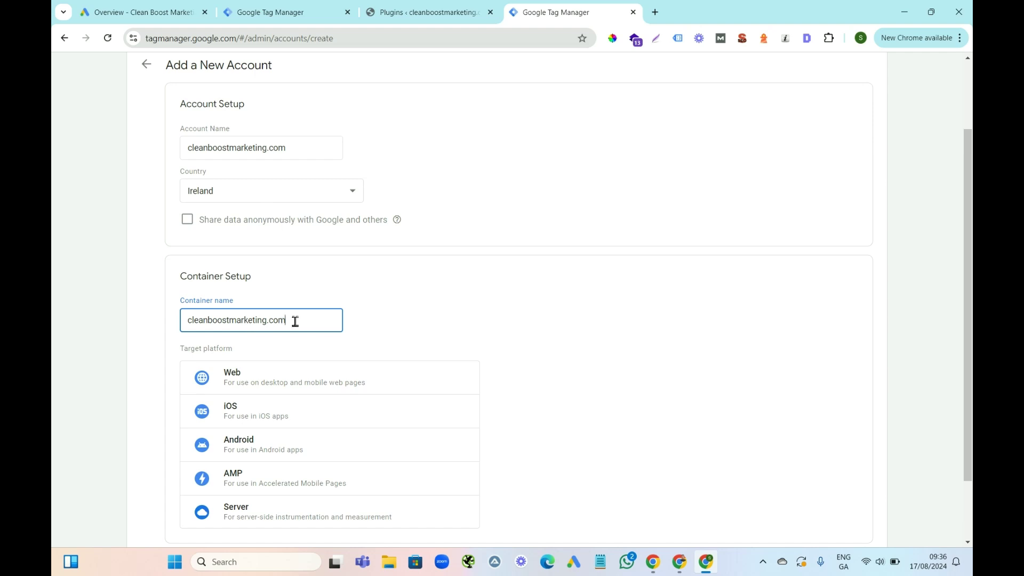
click(284, 384)
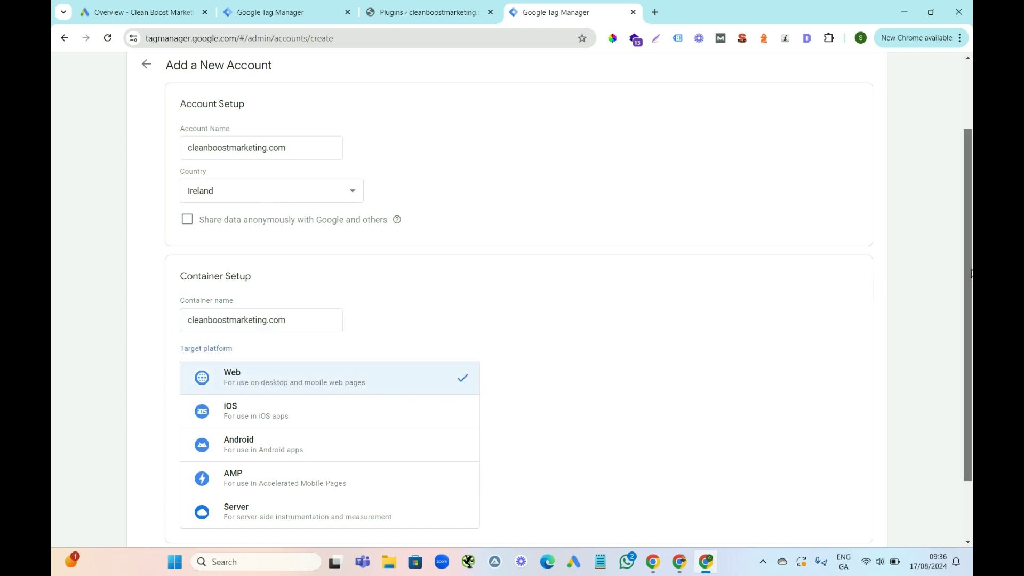
scroll(968, 304, down, 2)
- Create the account and accept the Terms of Service plus the GDPR Data Processing Terms
click(192, 491)
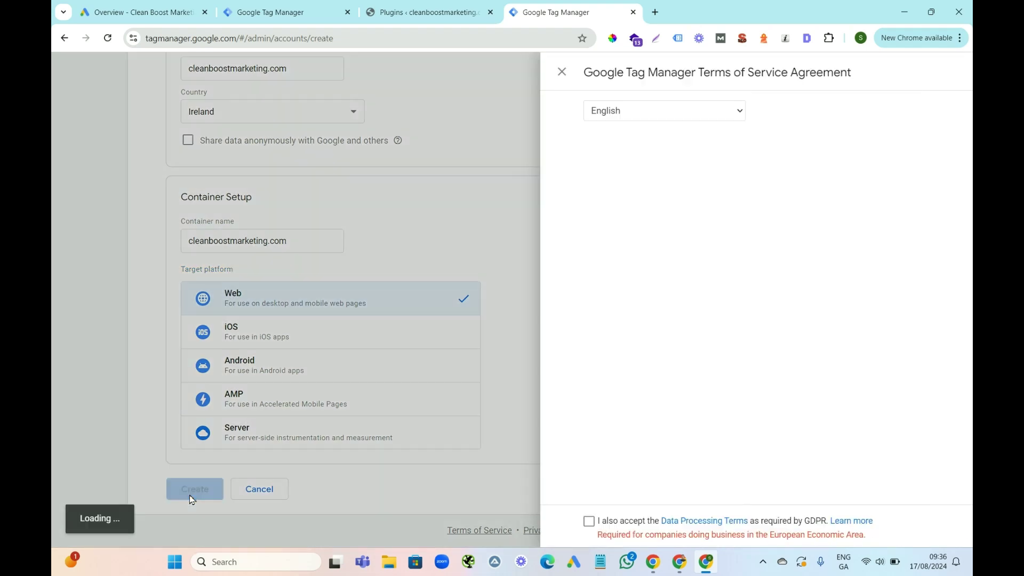
scroll(586, 299, down, 4)
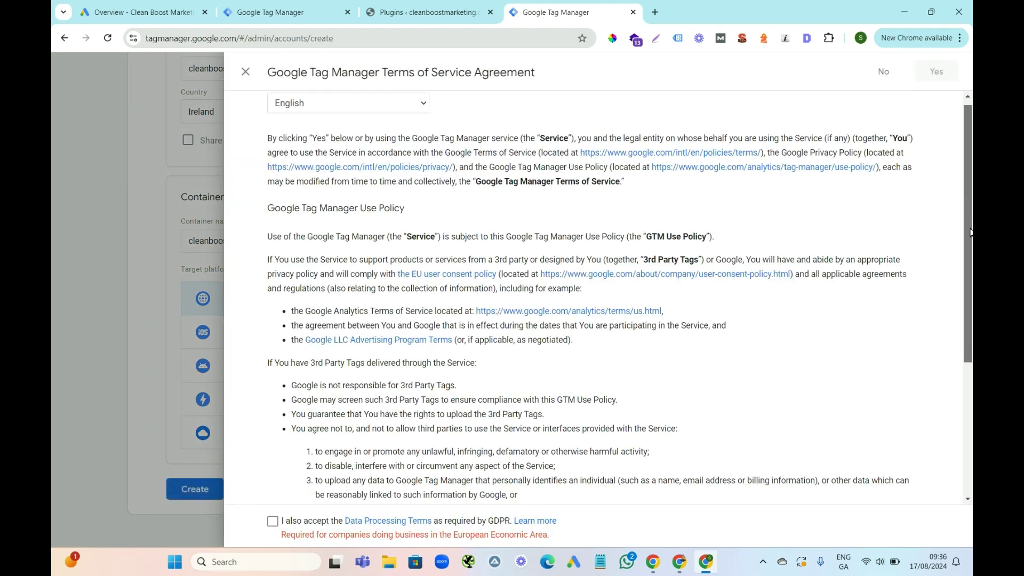
click(273, 521)
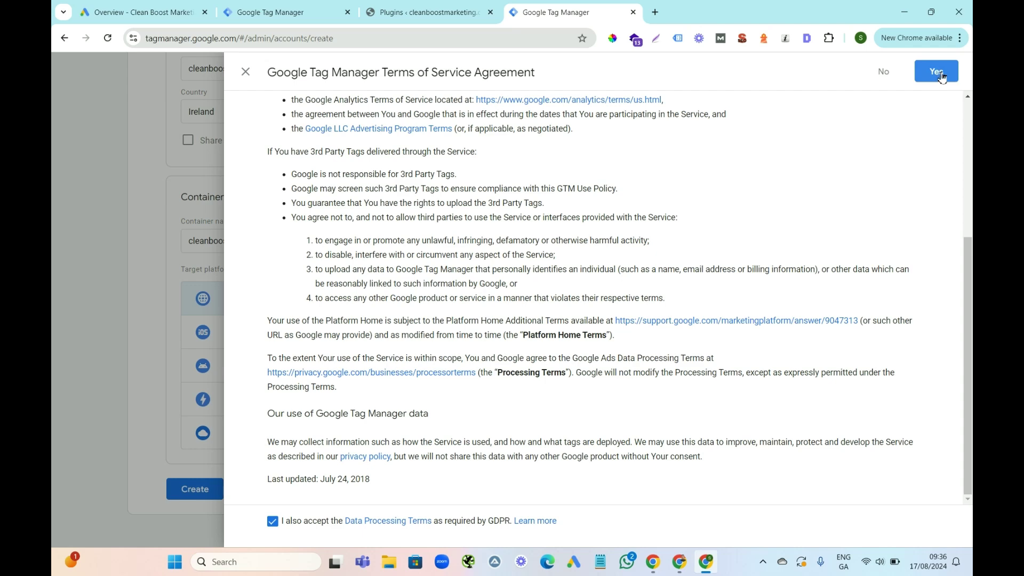
click(941, 75)
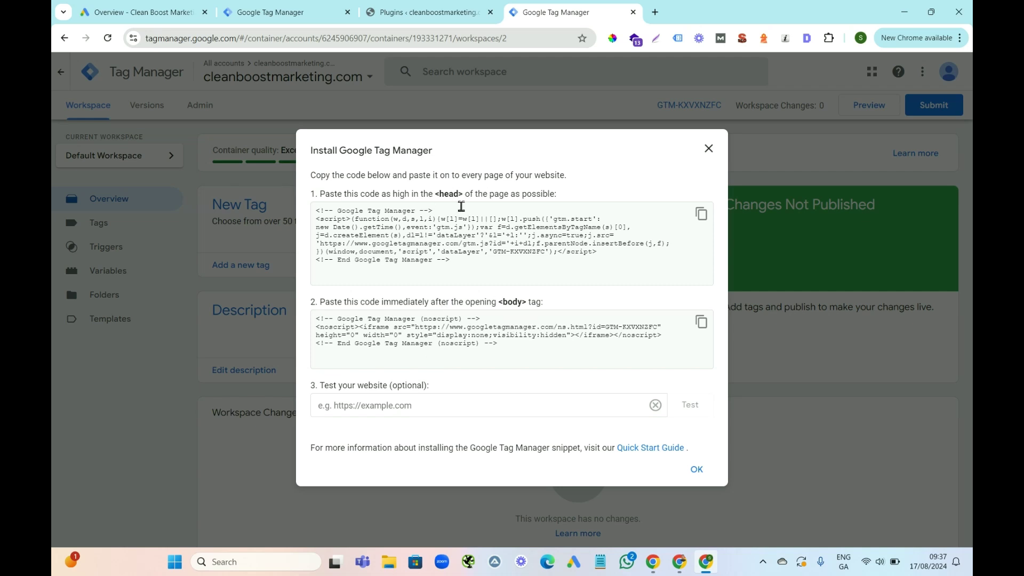
- Copy the GTM <head> install snippet and return to the WordPress admin
click(702, 214)
click(703, 216)
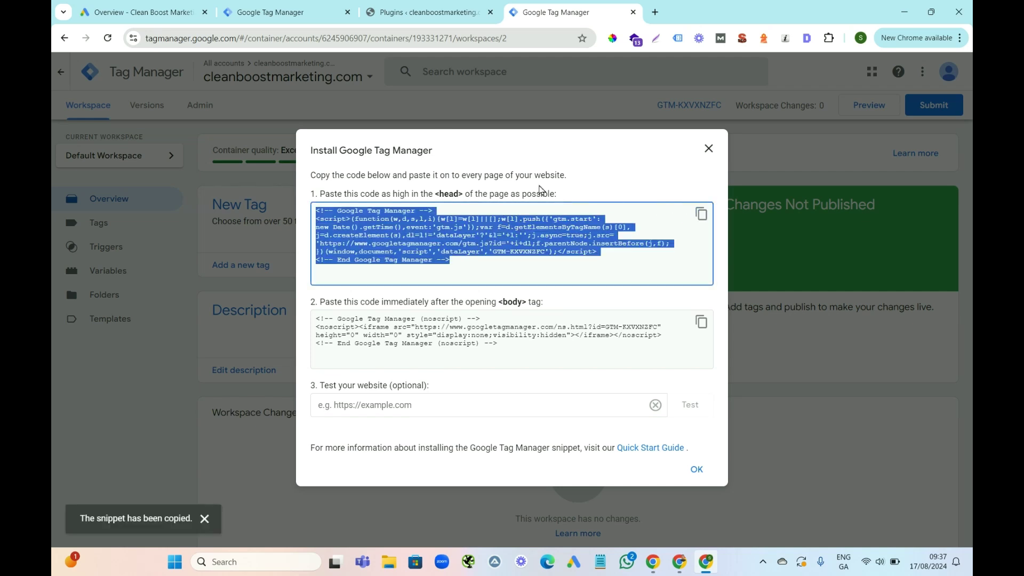
click(421, 13)
mouse_move(109, 374)
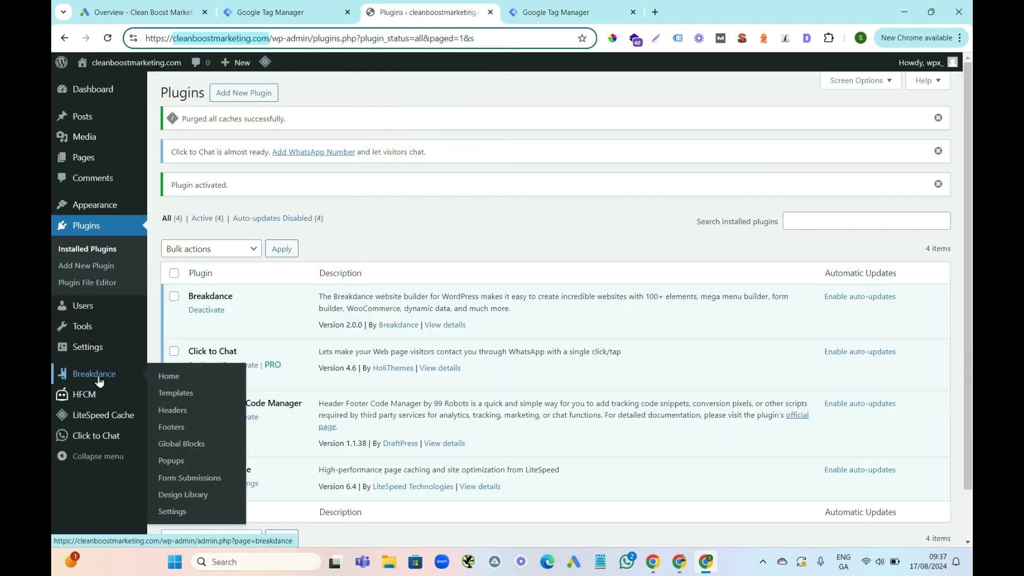
- Paste the GTM head snippet into Breakdance Settings > Custom Code > Header Code
click(94, 378)
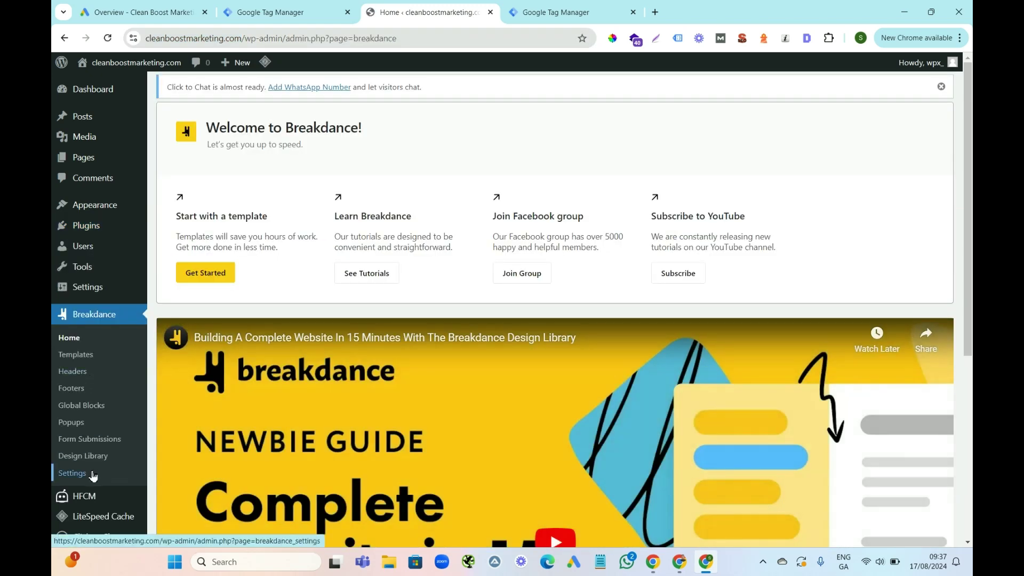
click(93, 474)
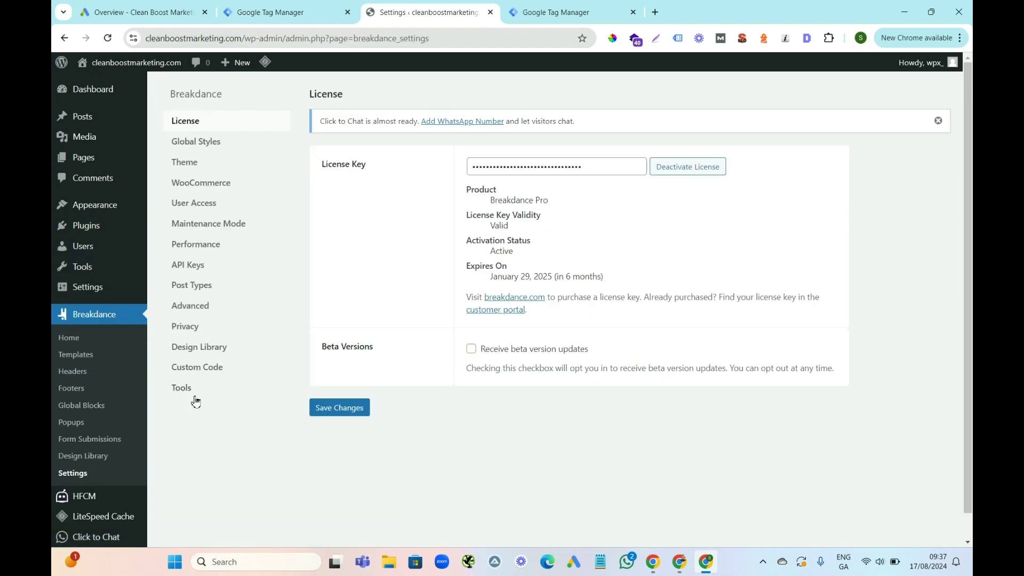
click(208, 370)
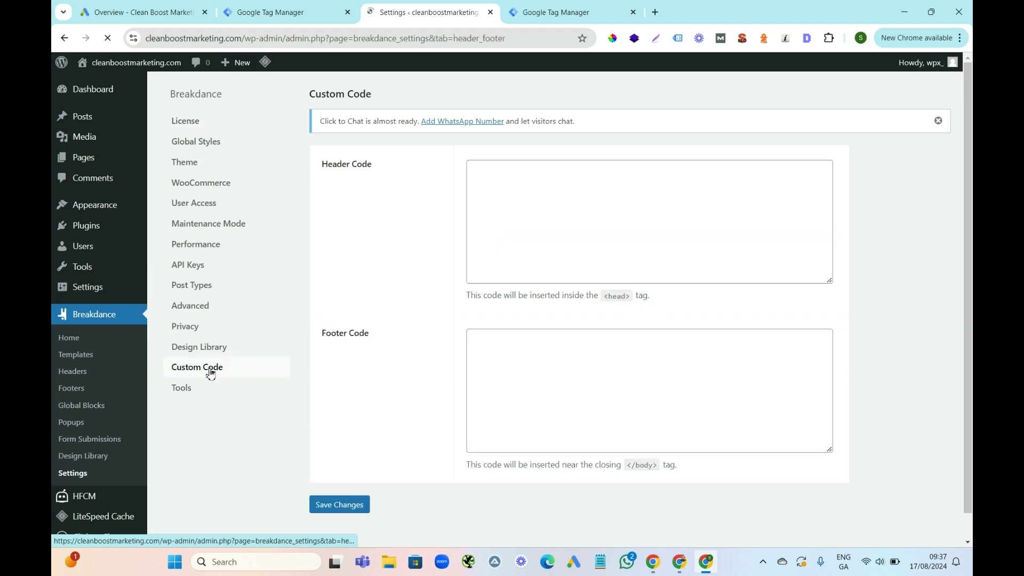
click(497, 186)
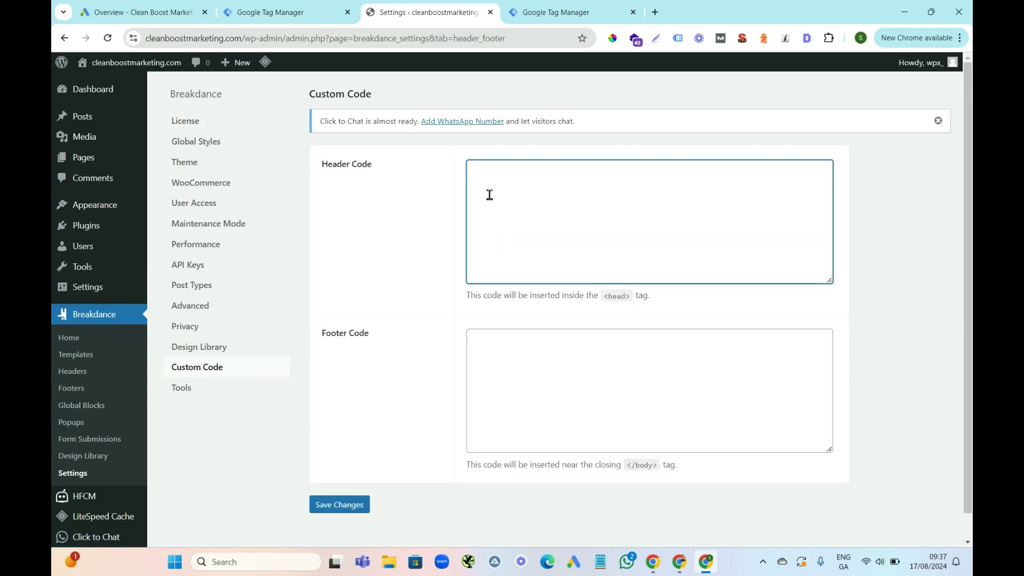
key(ctrl+v)
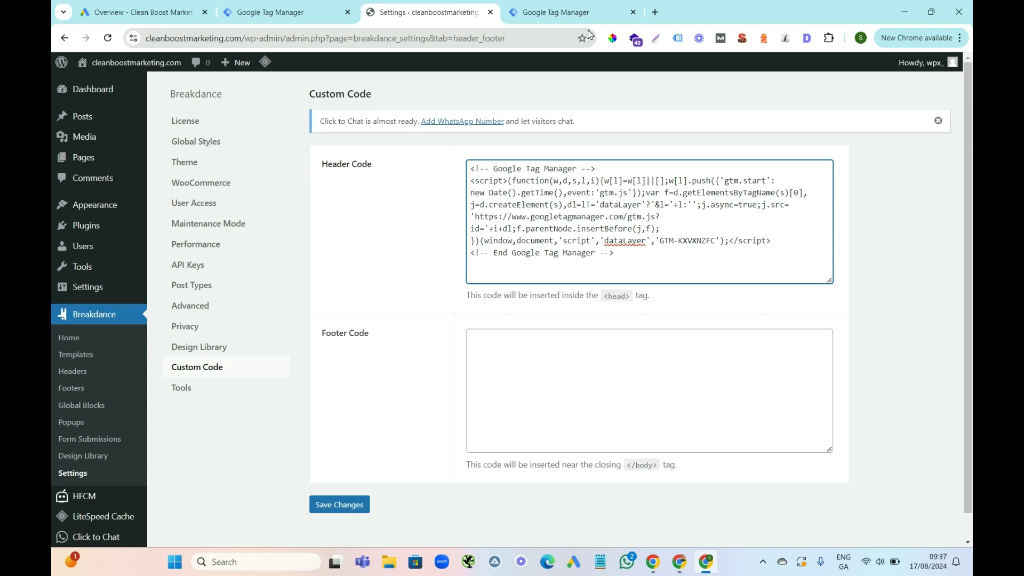
click(557, 13)
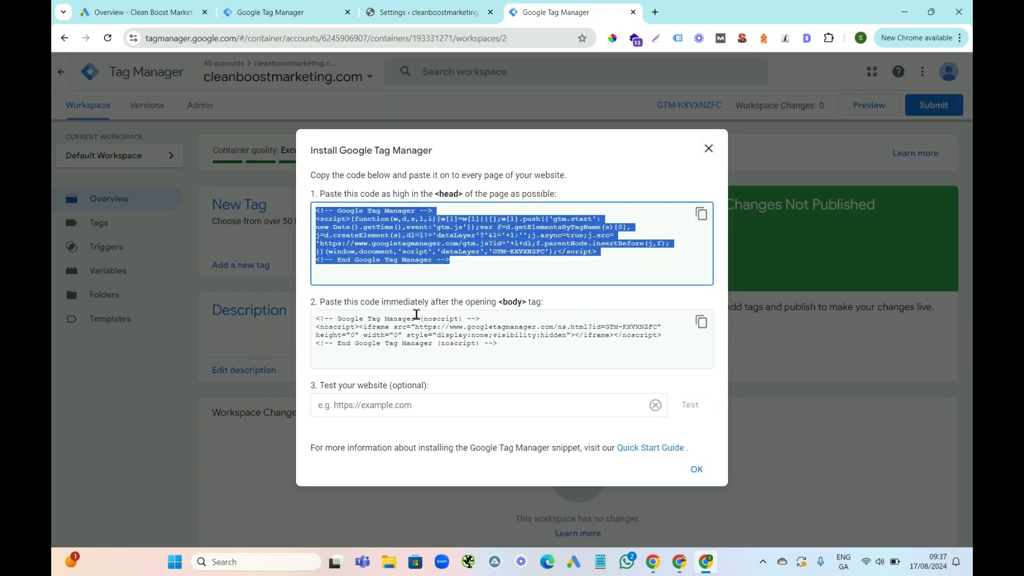
- Copy the GTM <body> noscript snippet and return to Breakdance's Custom Code settings
click(701, 321)
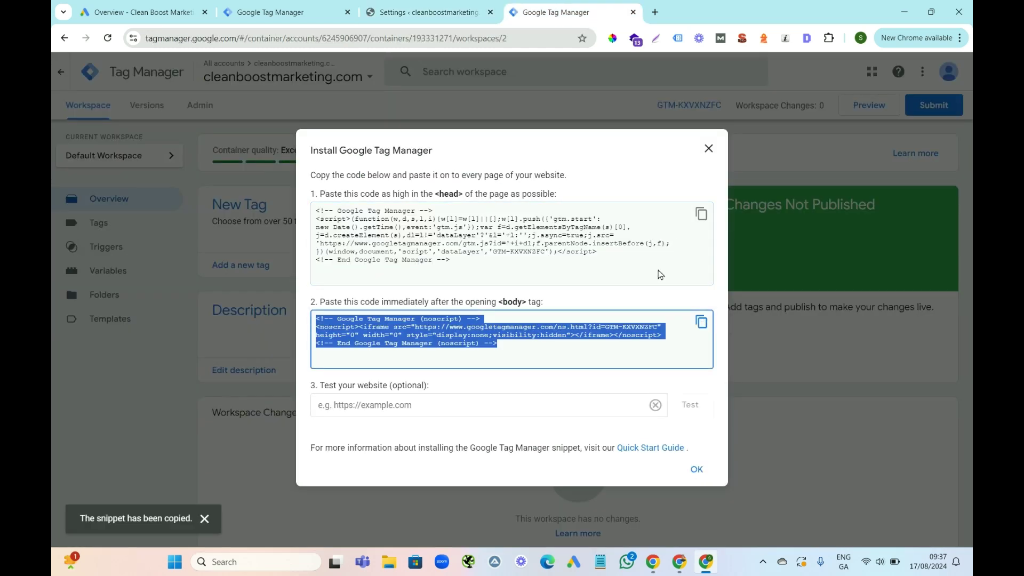
click(378, 9)
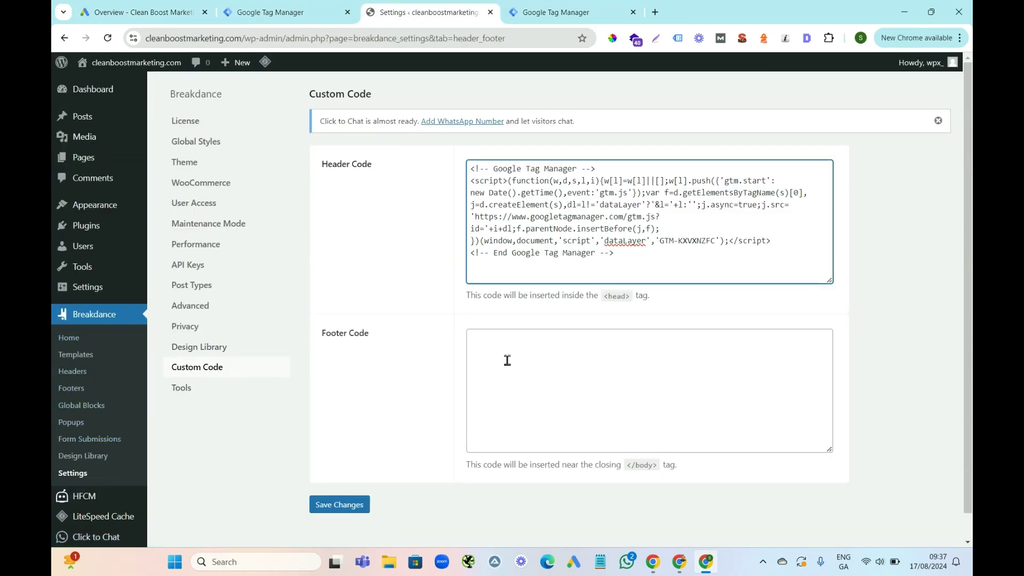
- Paste the GTM noscript snippet into Breakdance's Footer Code field
click(488, 354)
key(ctrl+v)
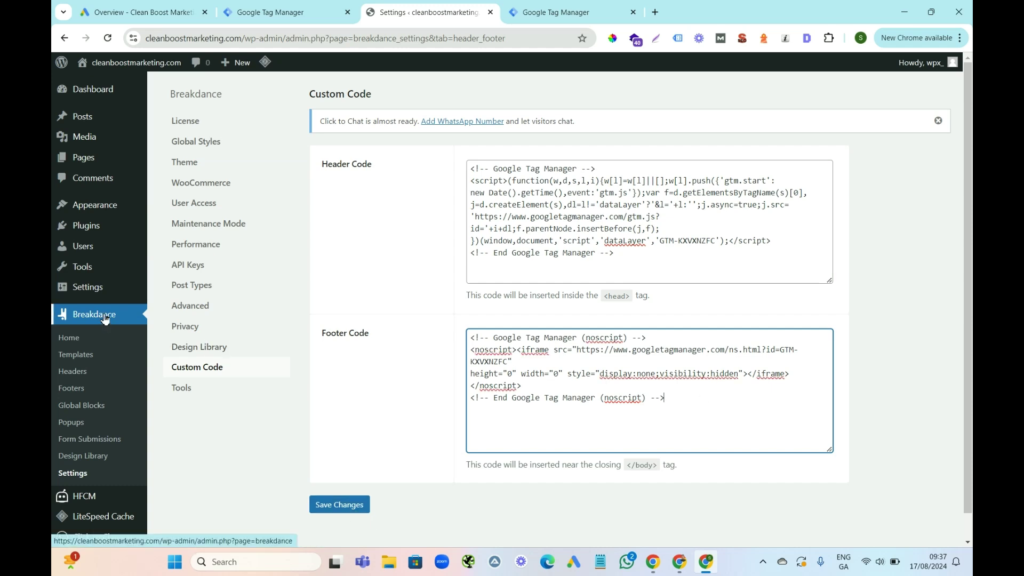
mouse_move(90, 231)
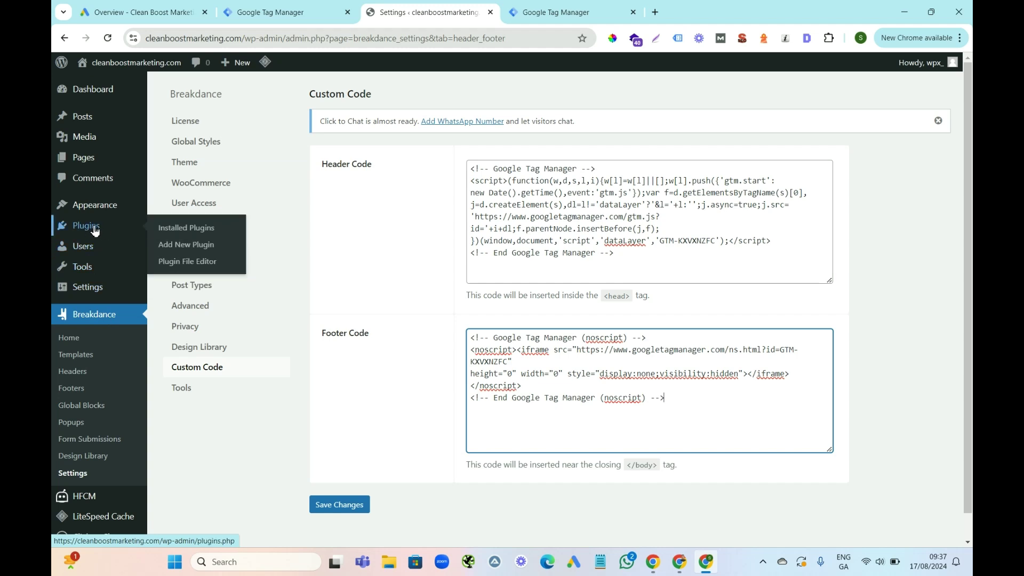
- Go from Plugins to Header Footer Code Manager's snippet list and start a new snippet
click(92, 231)
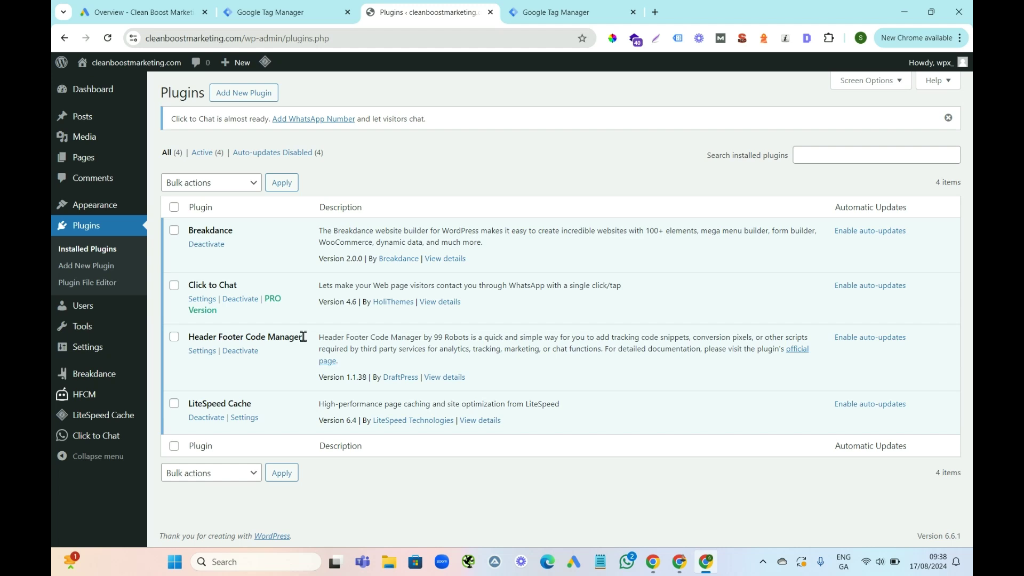
drag(303, 336, 196, 334)
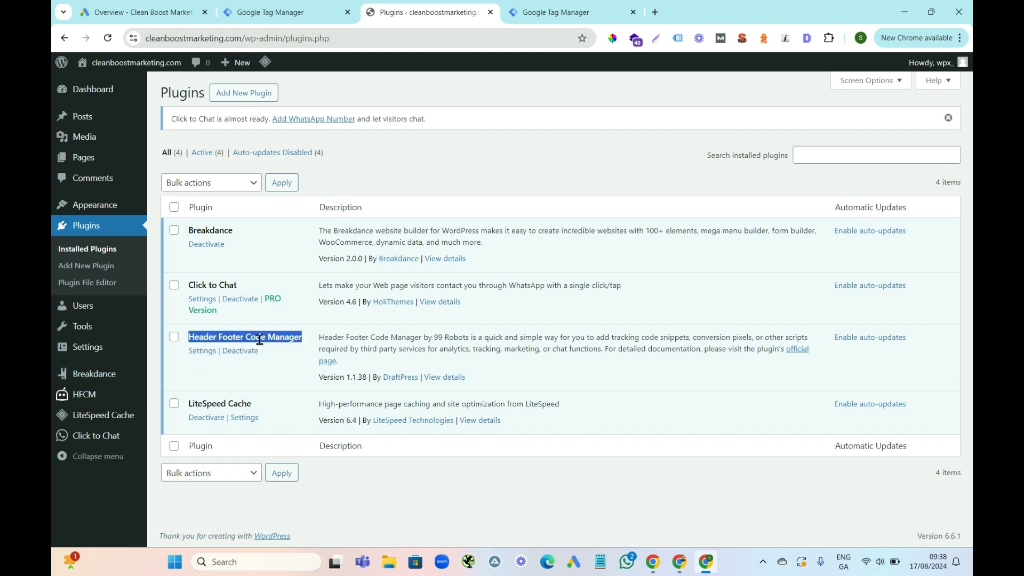
click(85, 397)
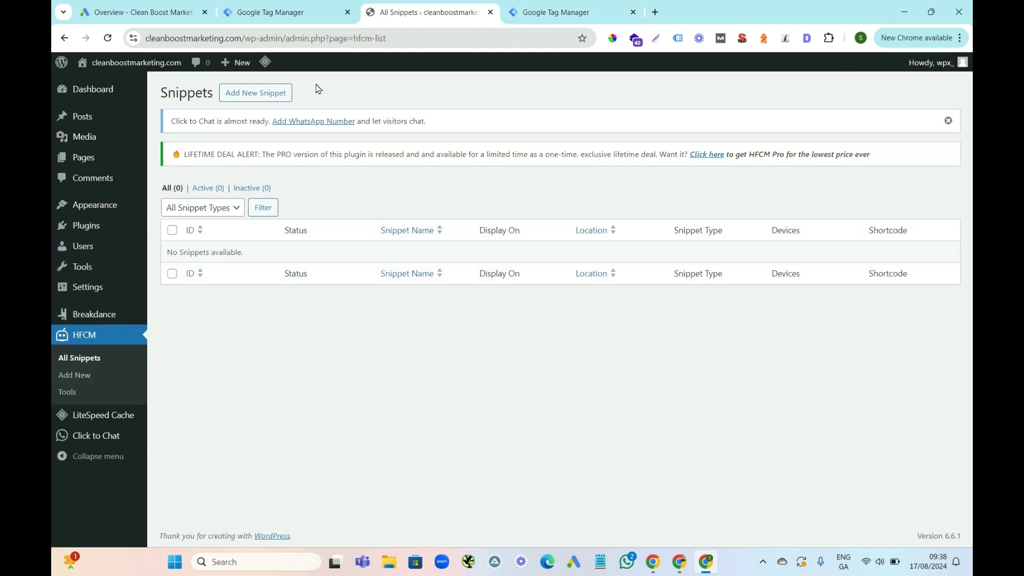
click(264, 94)
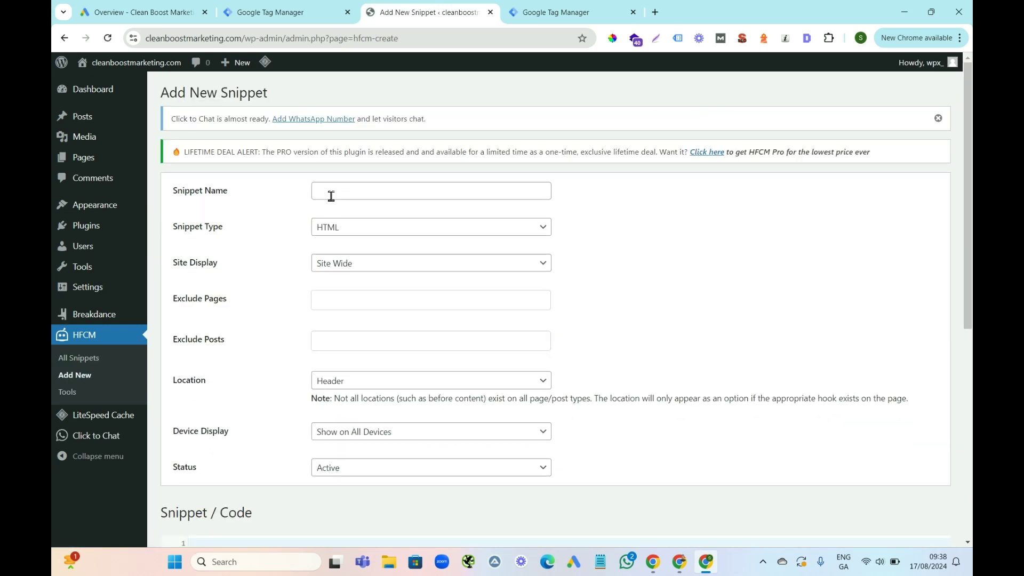
- Name the snippet 'Google Tag Head' and copy the GTM head install code
click(323, 193)
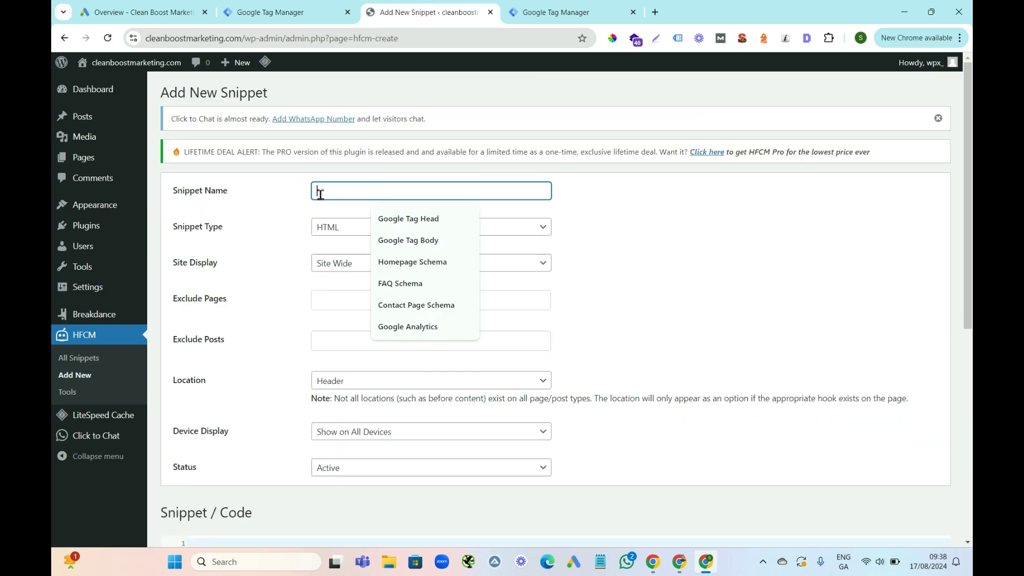
click(430, 228)
click(560, 12)
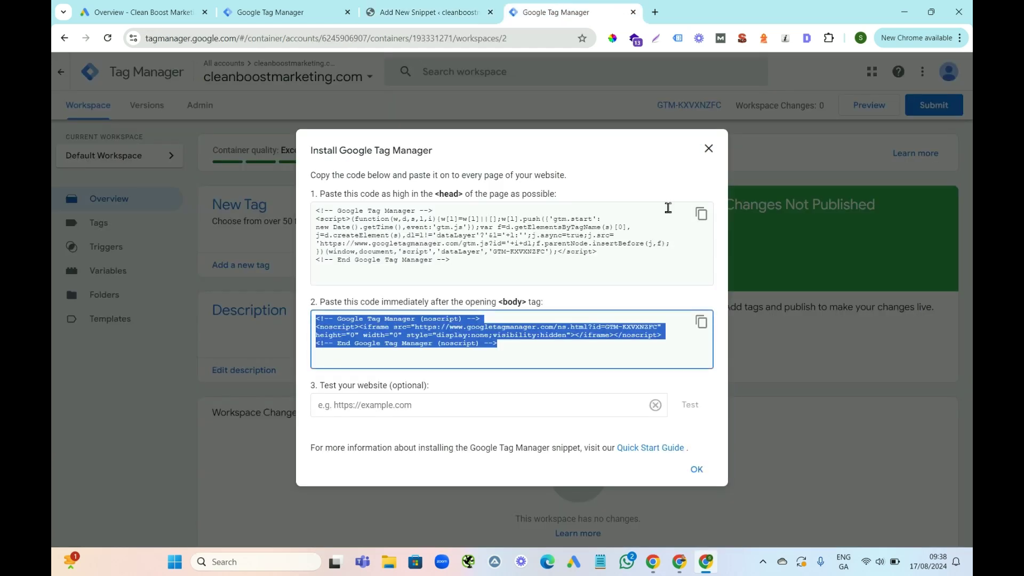
click(701, 213)
click(701, 213)
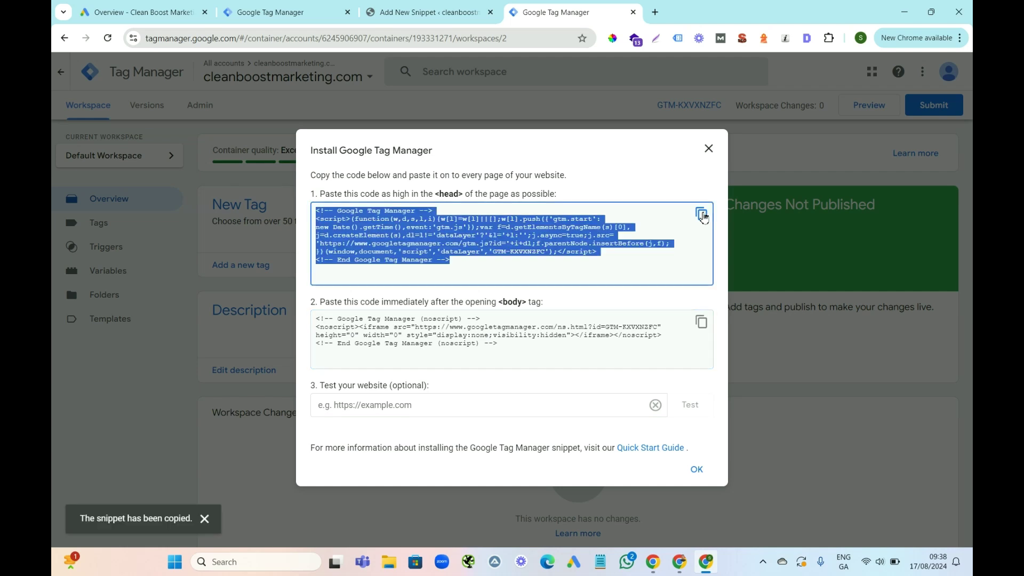
- Paste the GTM head code into the Snippet / Code box and save the snippet
click(422, 15)
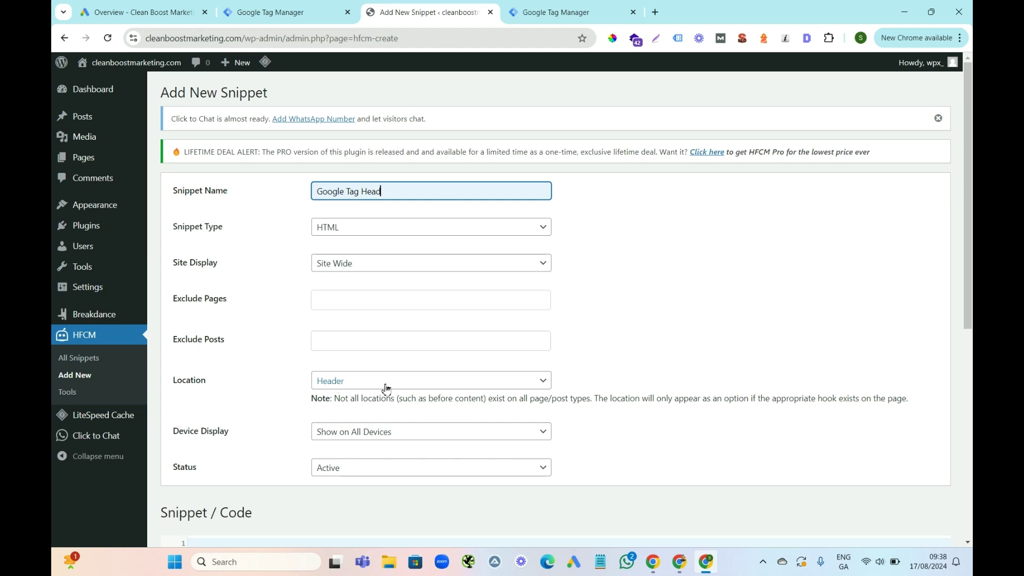
scroll(367, 507, down, 3)
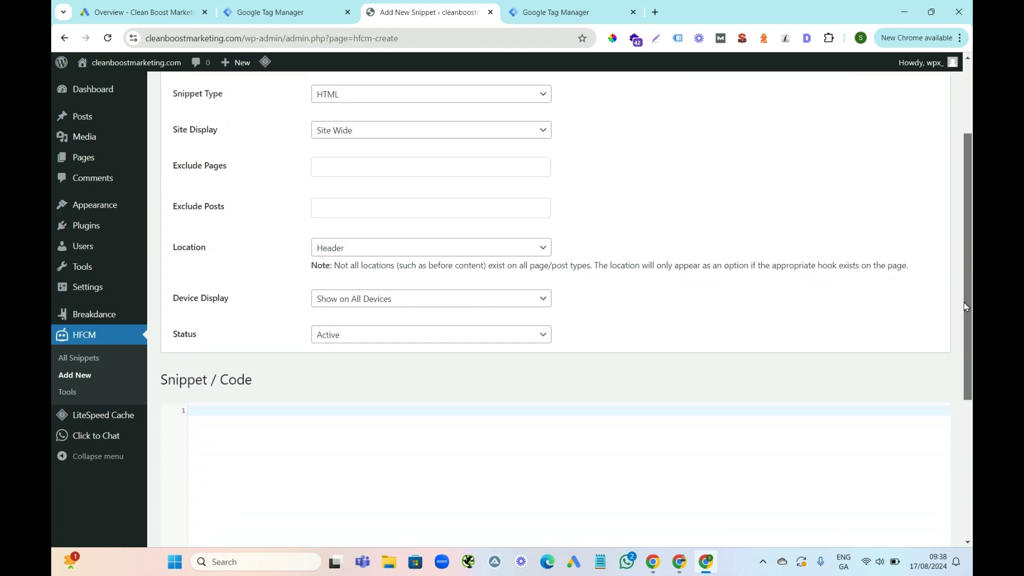
click(244, 403)
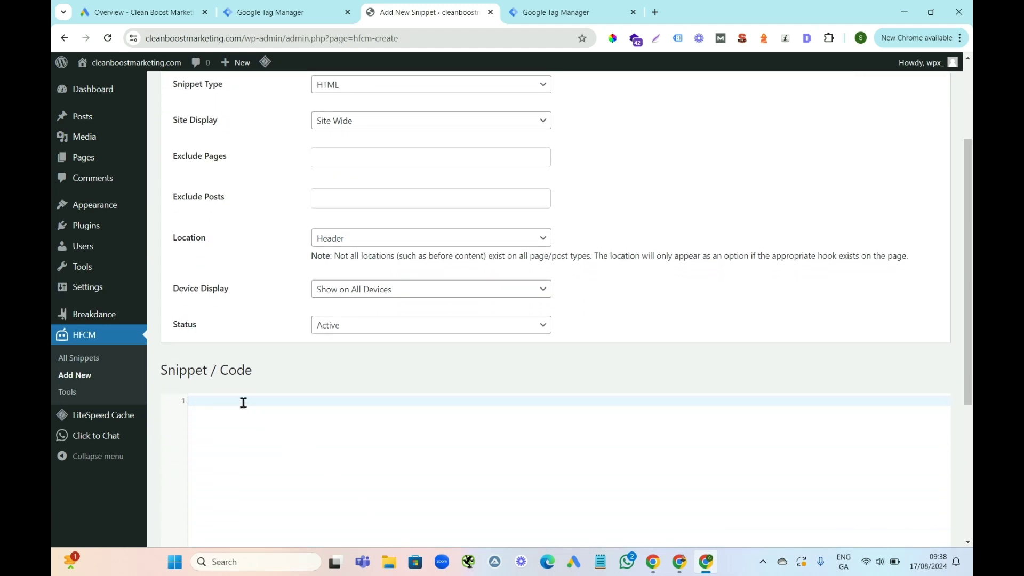
key(ctrl+v)
scroll(488, 541, down, 5)
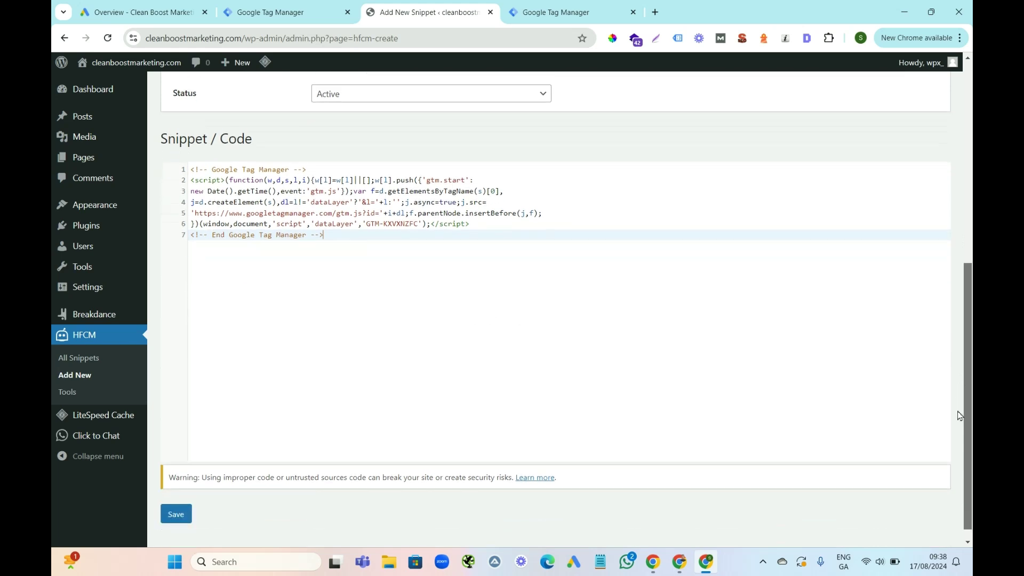
click(173, 499)
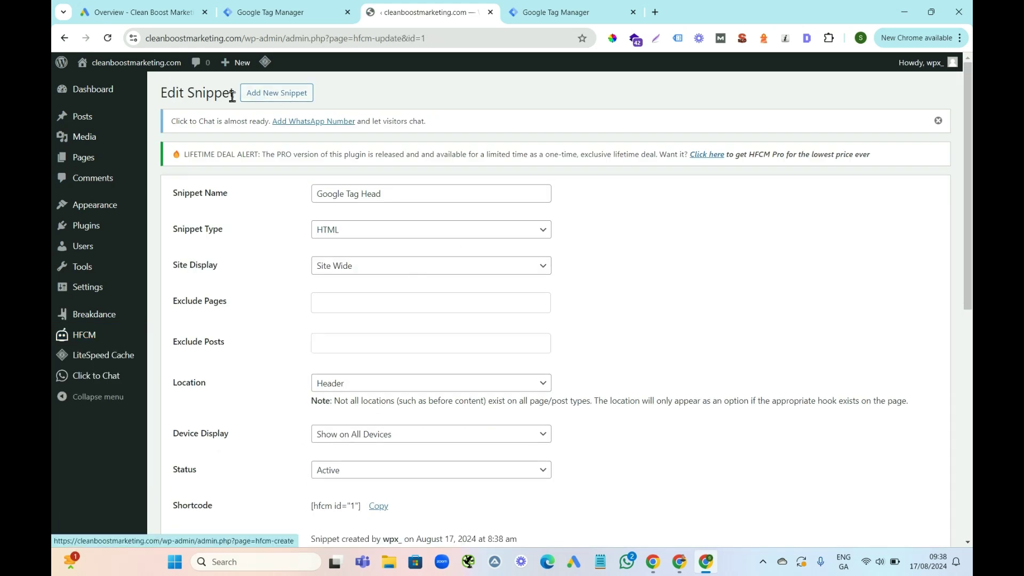
- Start a new snippet named Google Tag Body and copy GTM's body noscript code
click(278, 96)
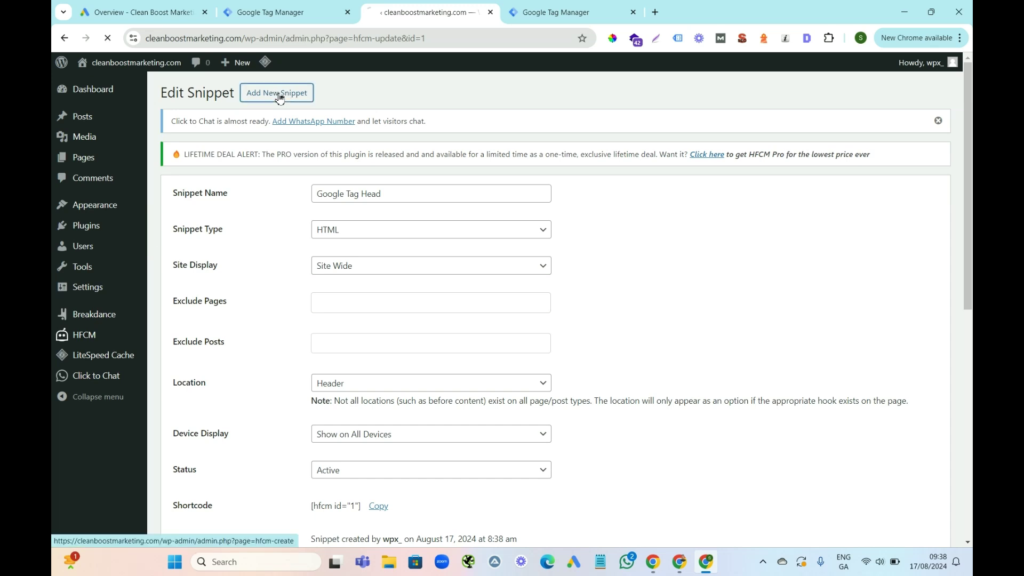
click(357, 189)
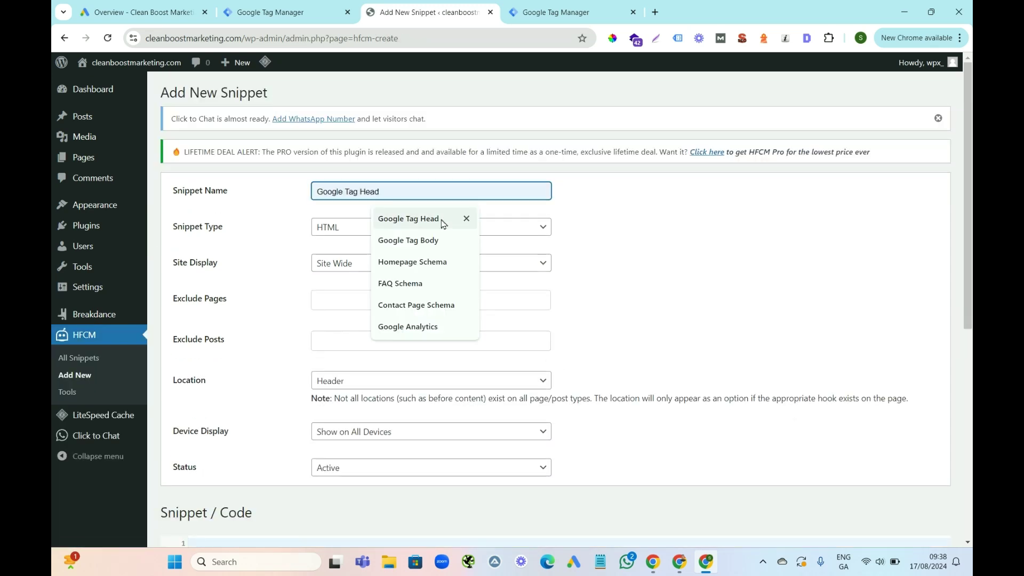
click(414, 241)
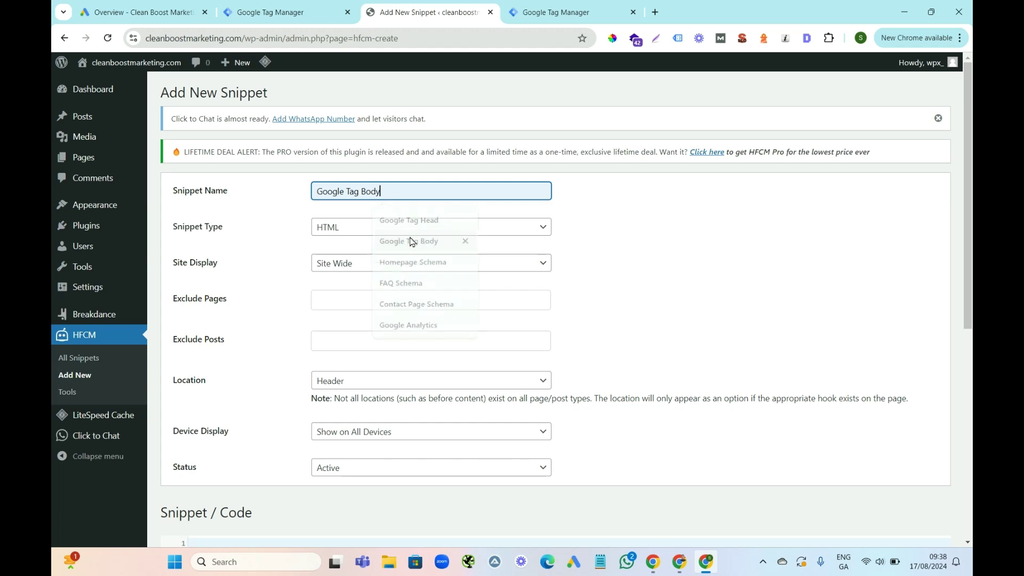
click(556, 11)
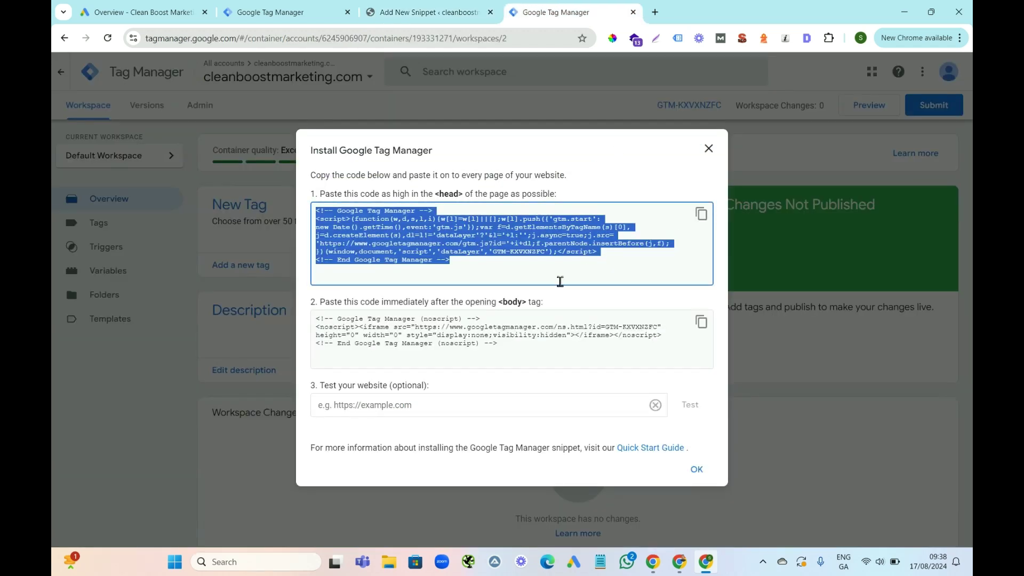
click(701, 322)
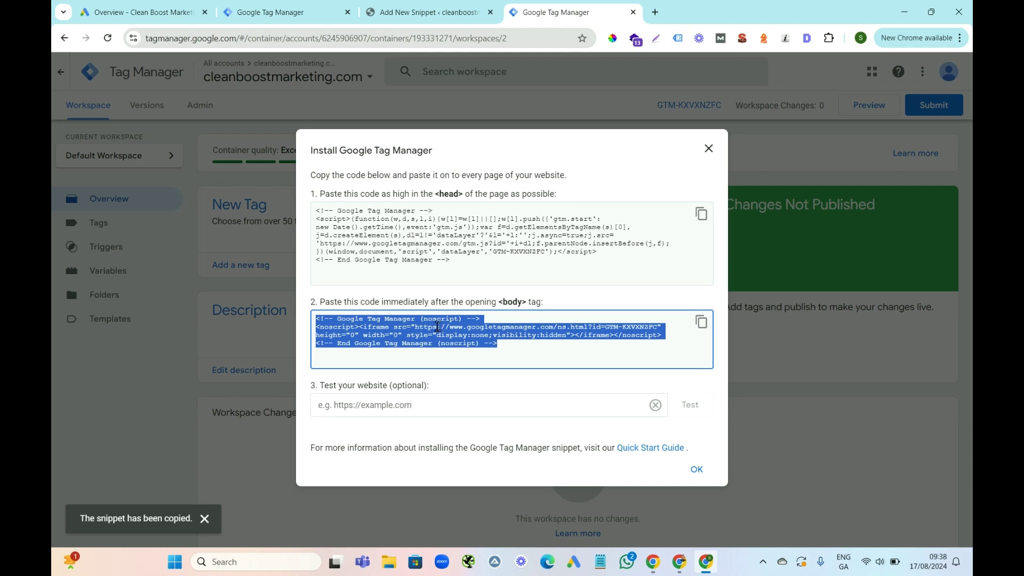
click(401, 13)
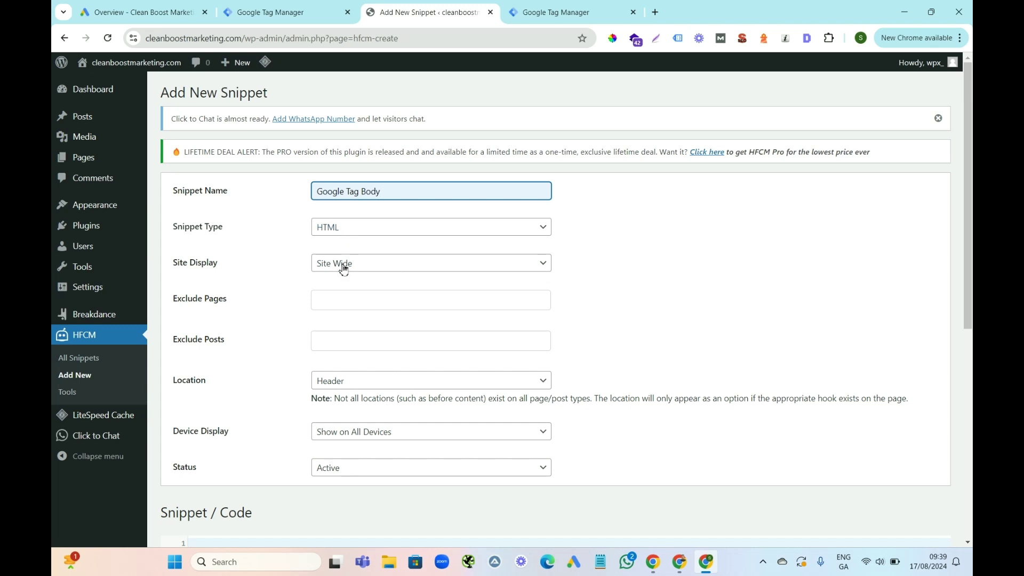
- Set the snippet location to Footer, paste the noscript code into it, and save
click(377, 384)
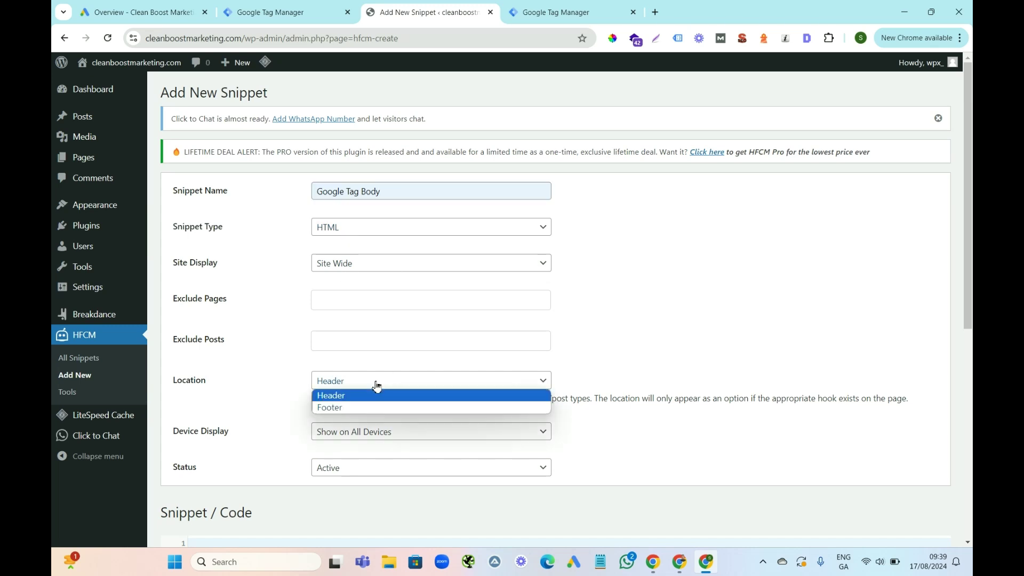
click(344, 409)
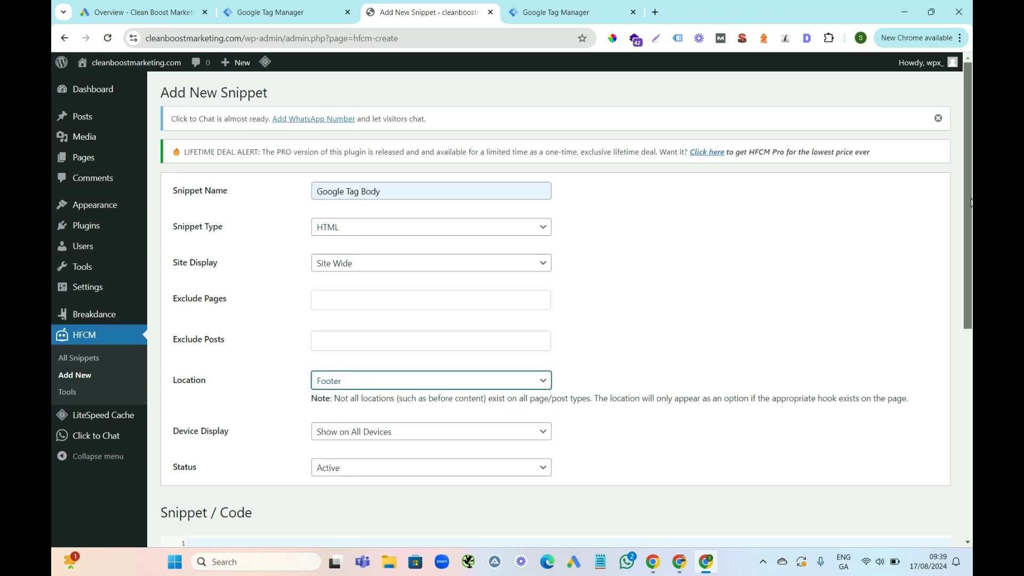
drag(971, 201, 968, 336)
click(264, 290)
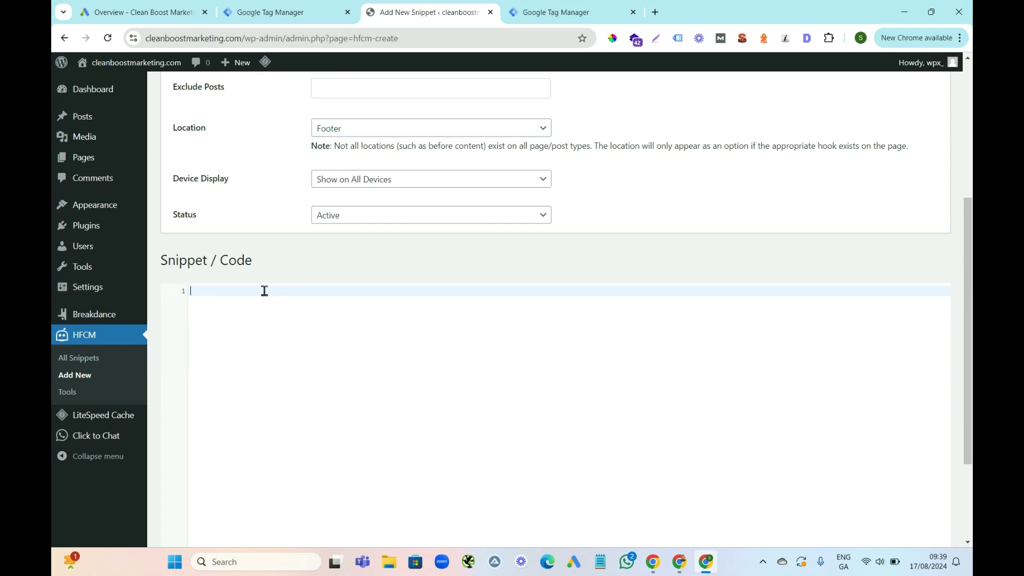
key(ctrl+v)
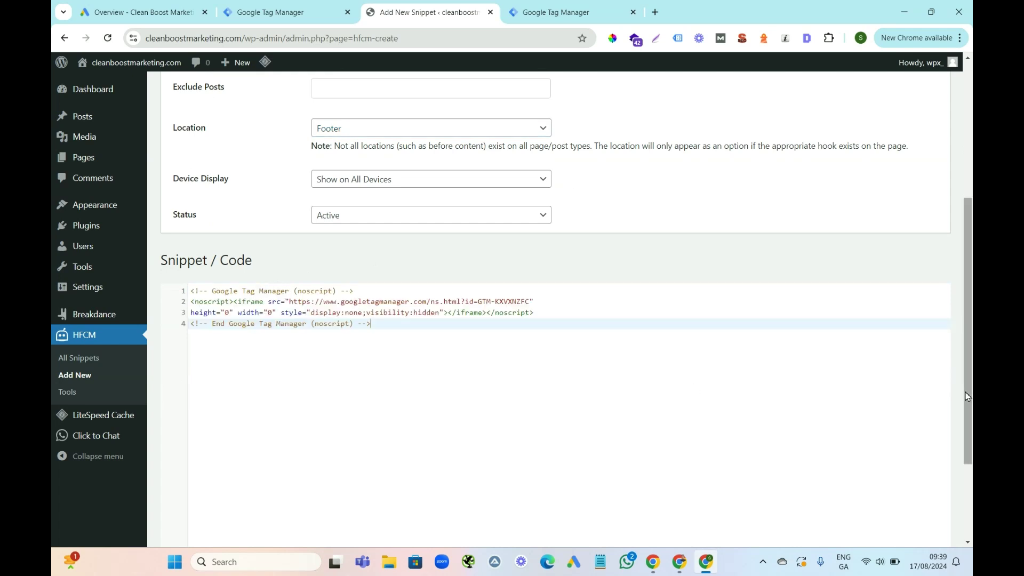
scroll(963, 398, down, 3)
click(170, 503)
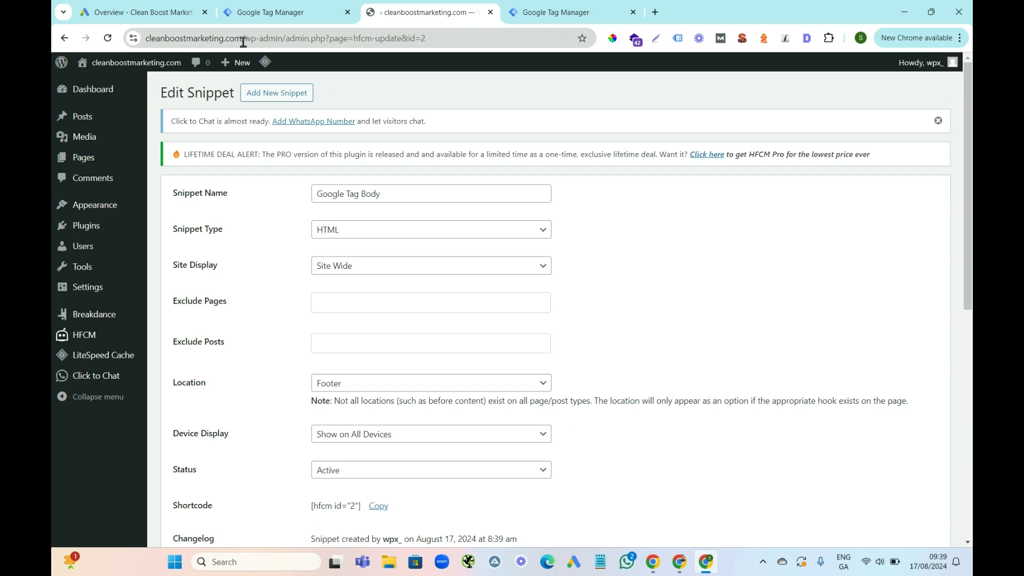
- Copy the cleanboostmarketing.com address, load the site's homepage, and return to GTM's install dialog
drag(240, 41, 137, 41)
right_click(164, 43)
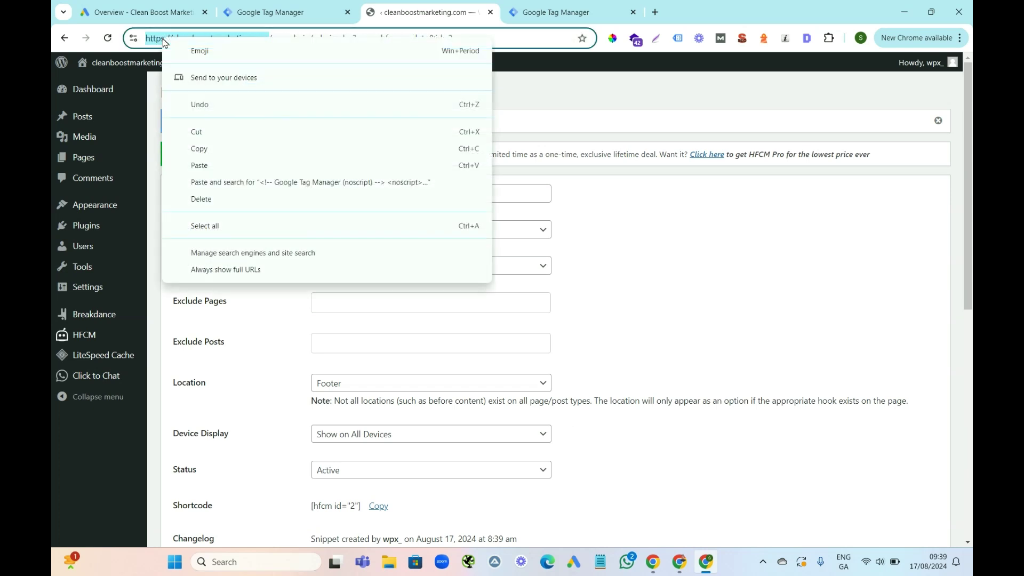
click(217, 145)
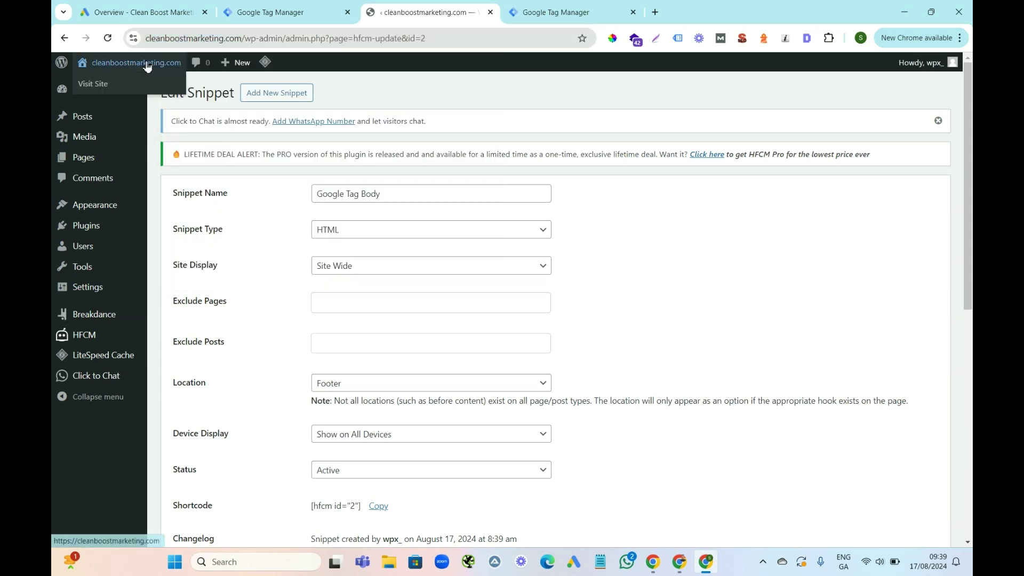
click(136, 63)
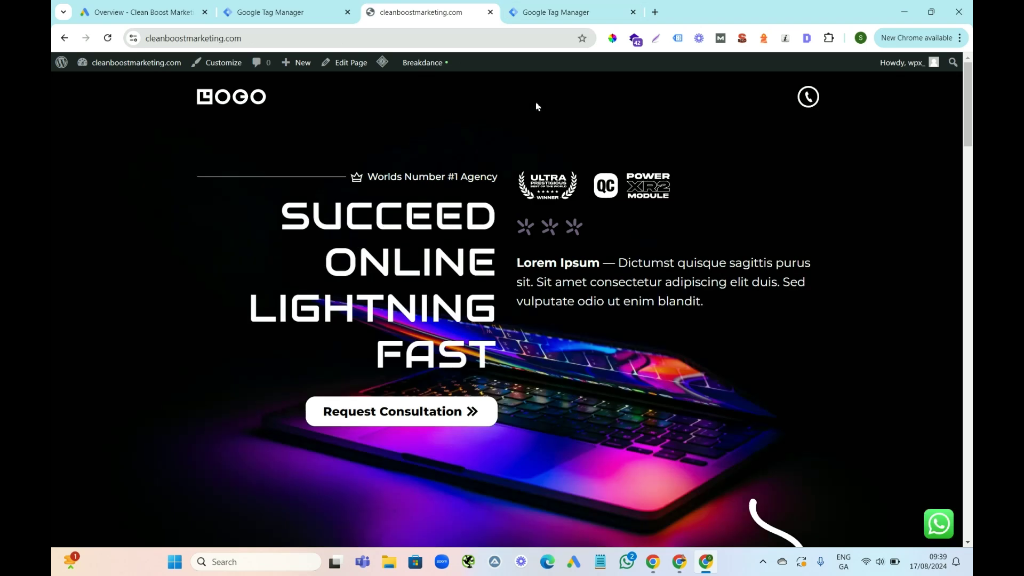
click(567, 10)
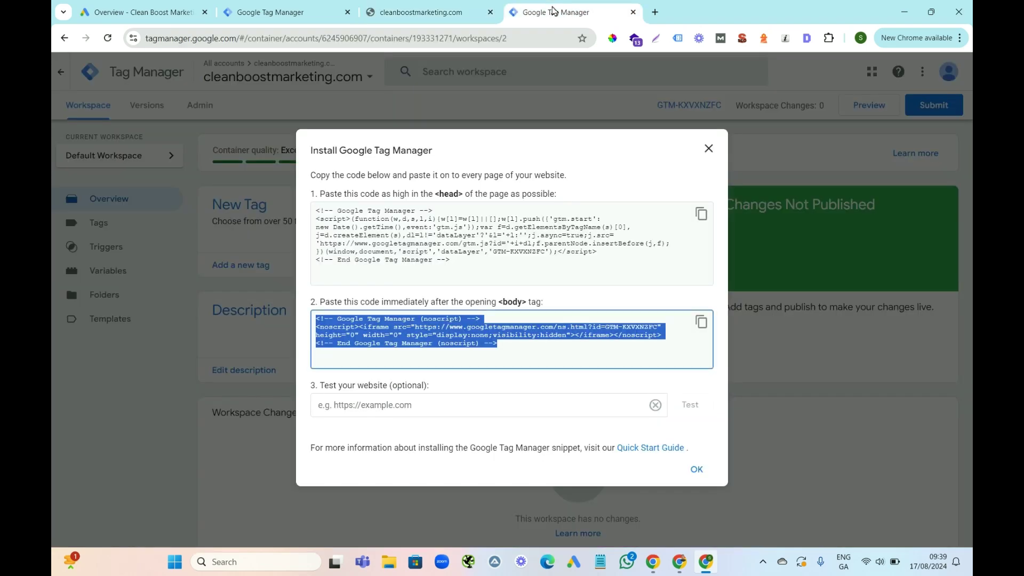
click(402, 405)
key(ctrl+v)
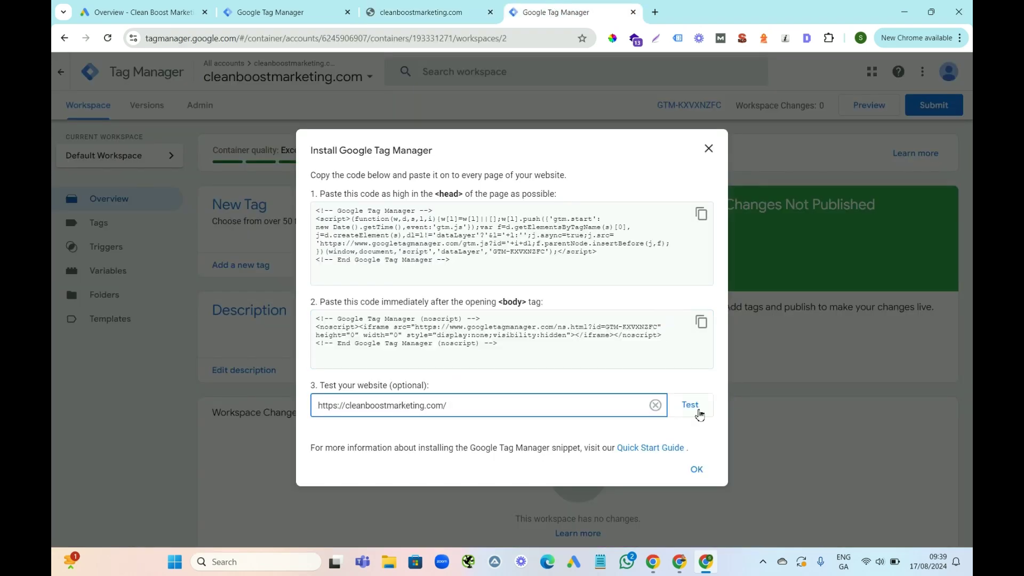
click(695, 407)
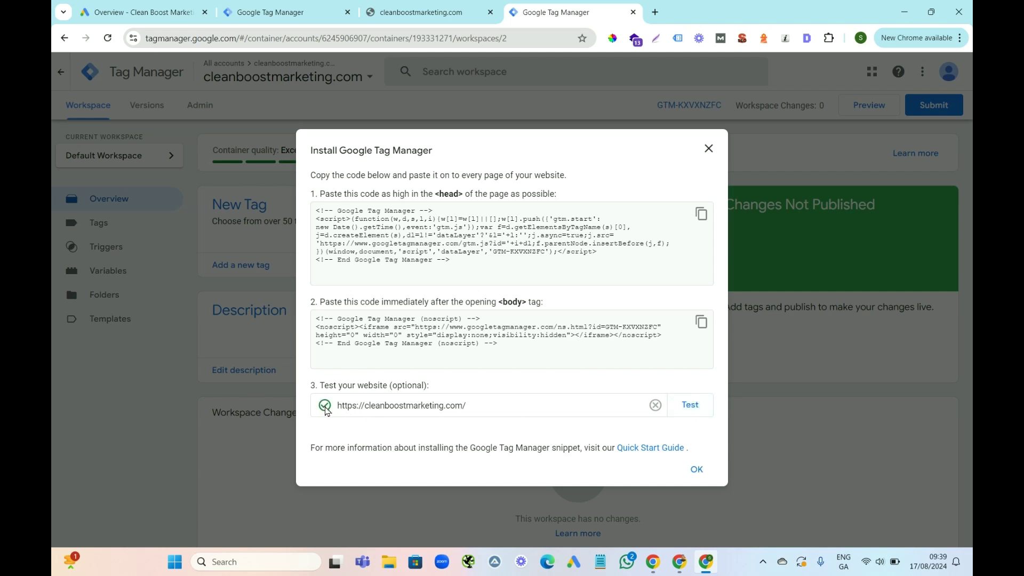
click(697, 470)
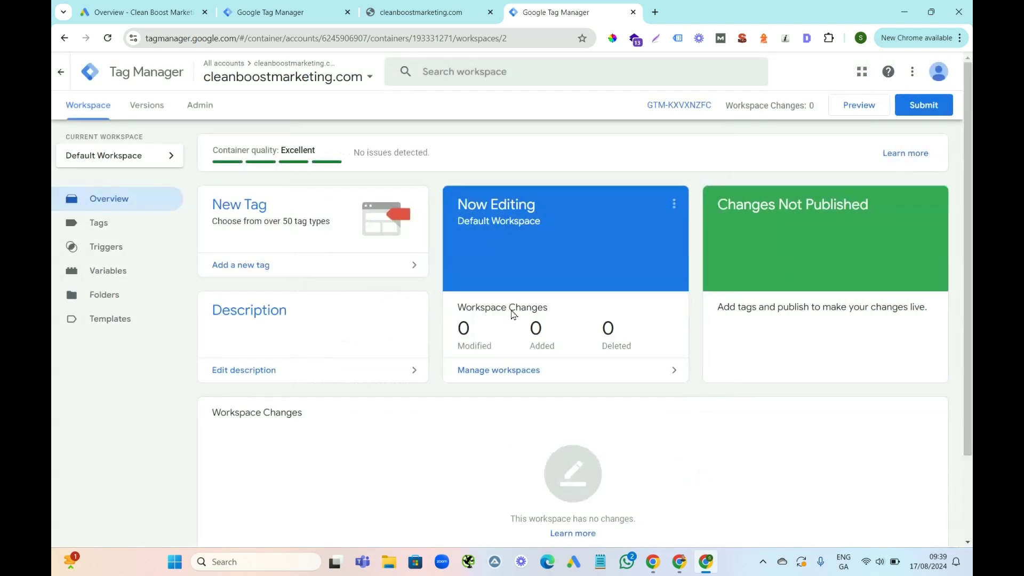